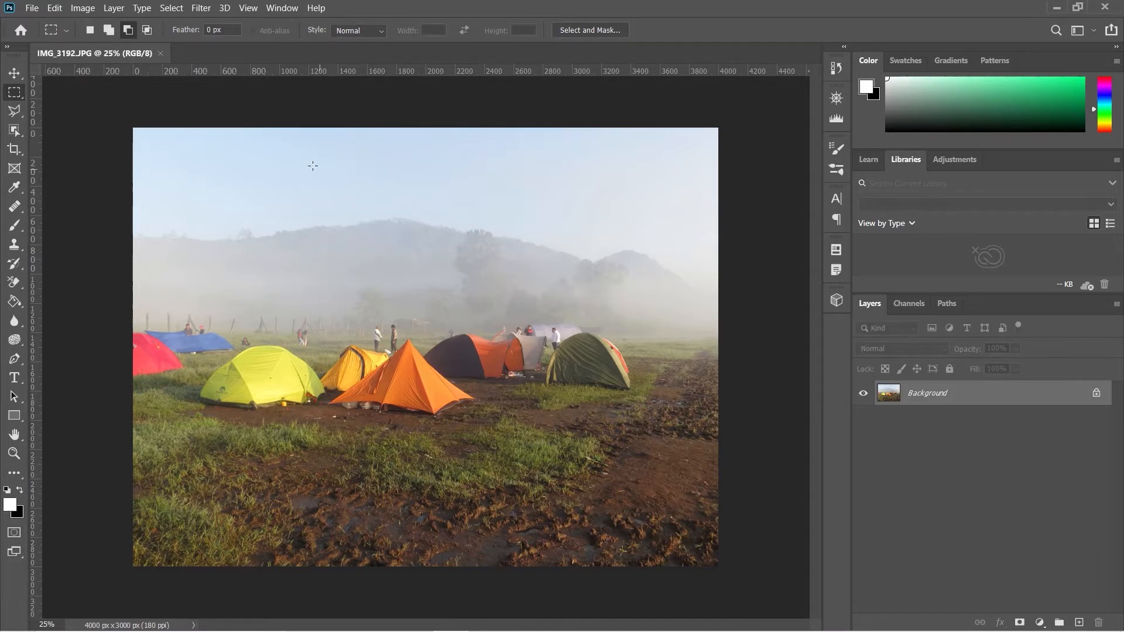
Open the Filter Gallery, expand the Artistic category and fit the preview at 25%.
{"action": "left_click", "coordinate": [200, 7]}
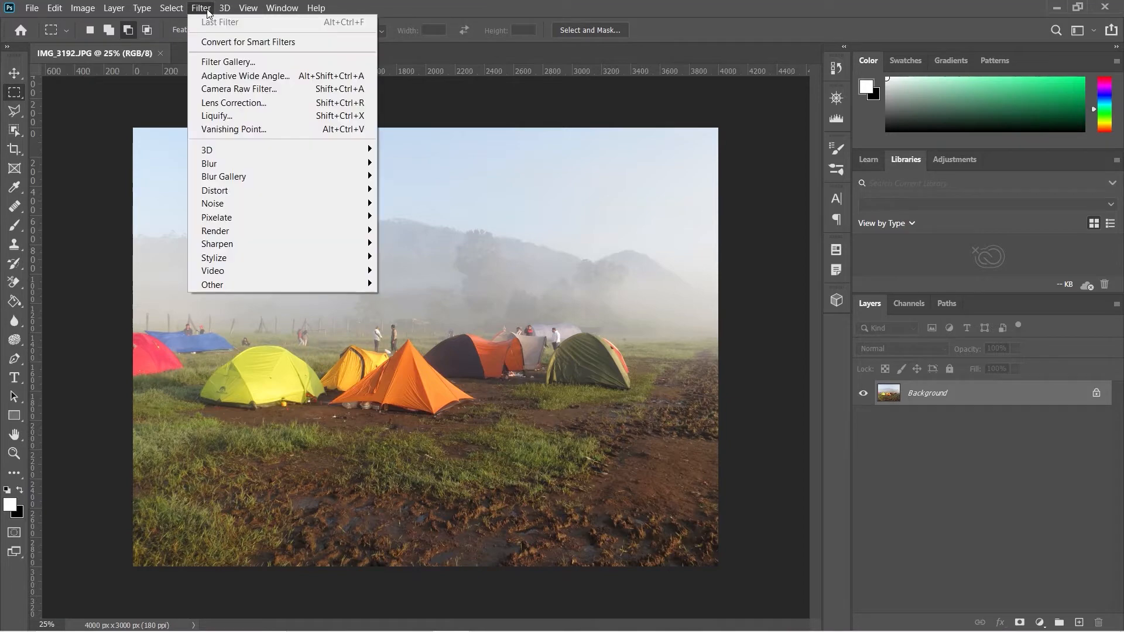
{"action": "left_click", "coordinate": [235, 62]}
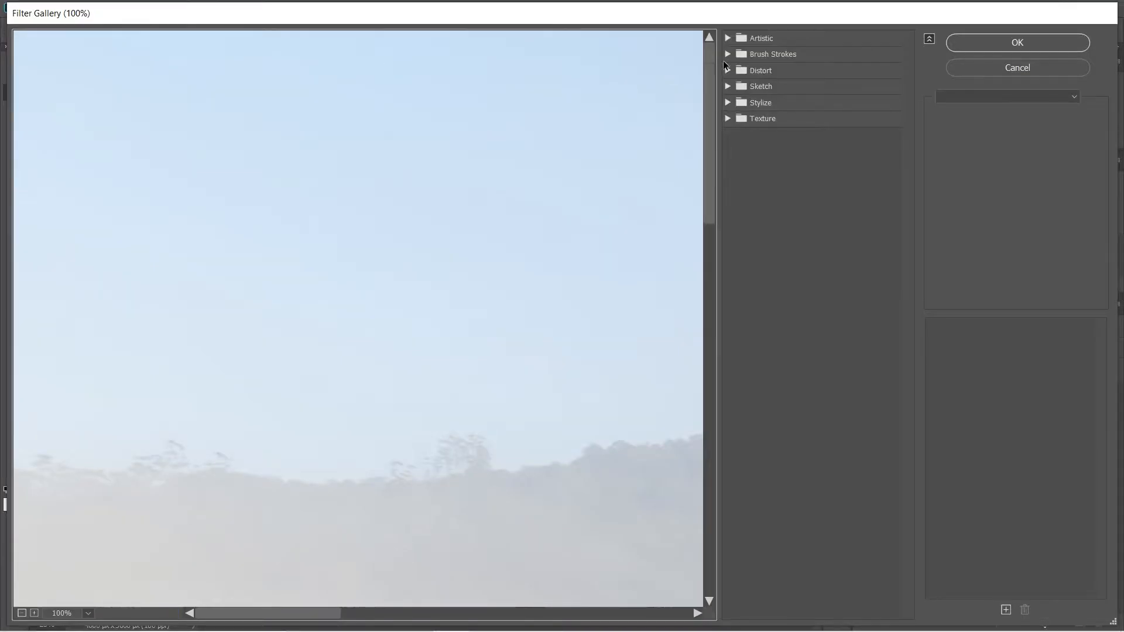
{"action": "left_click", "coordinate": [727, 37]}
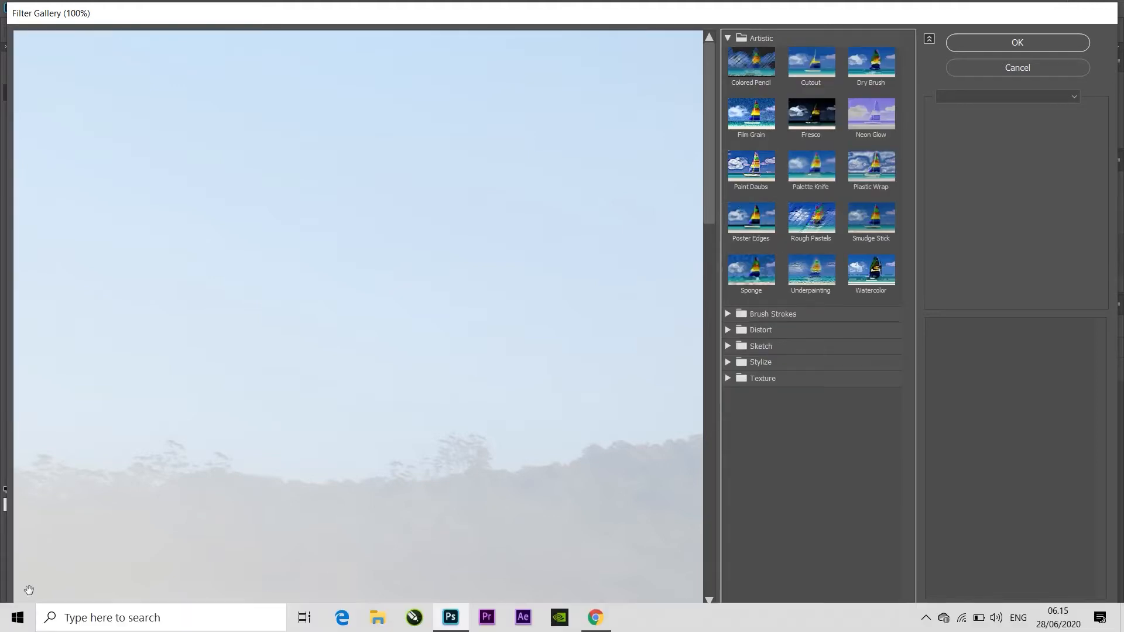
{"action": "left_click", "coordinate": [23, 613]}
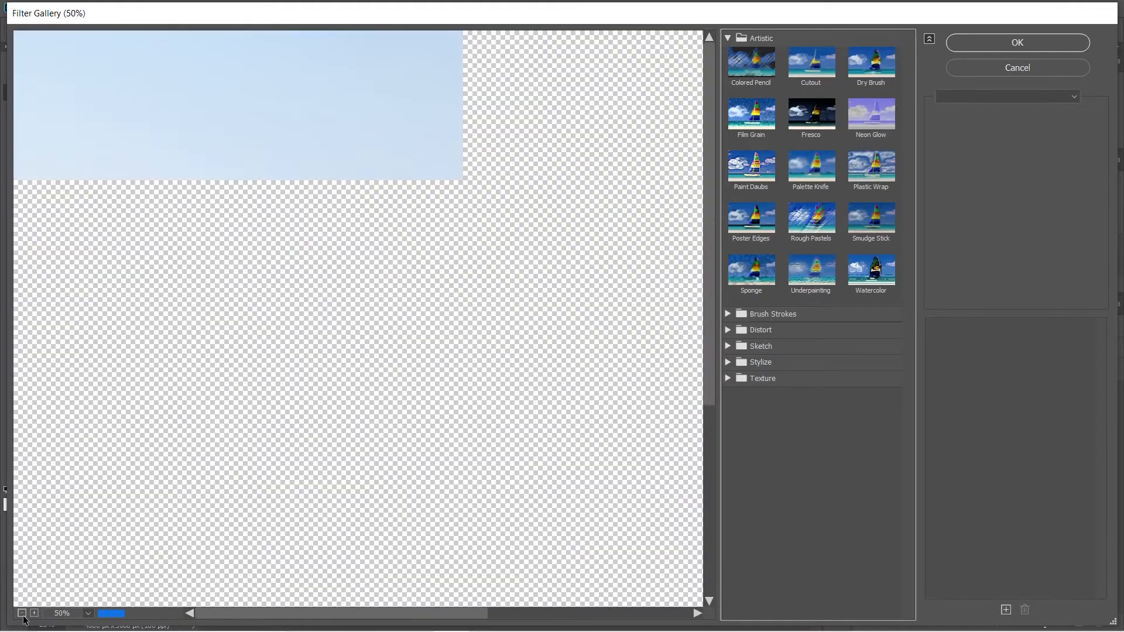
{"action": "left_click", "coordinate": [22, 613]}
{"action": "left_click", "coordinate": [22, 613]}
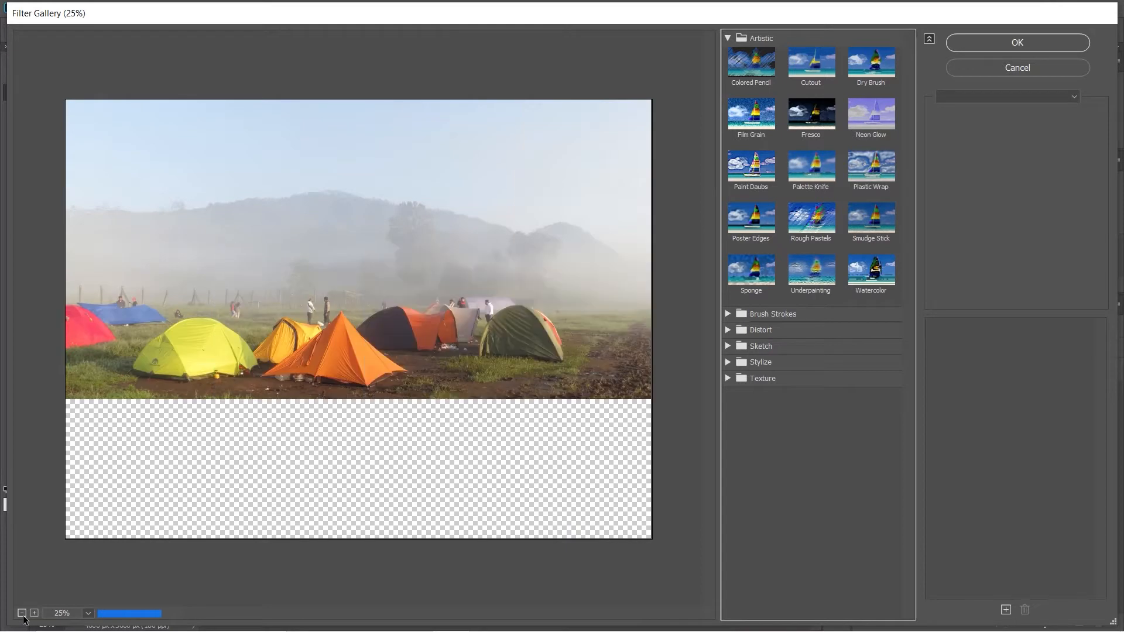
Preview Colored Pencil with Pencil Width 24 and Paper Brightness 39, then reset the gallery.
{"action": "left_click", "coordinate": [755, 75]}
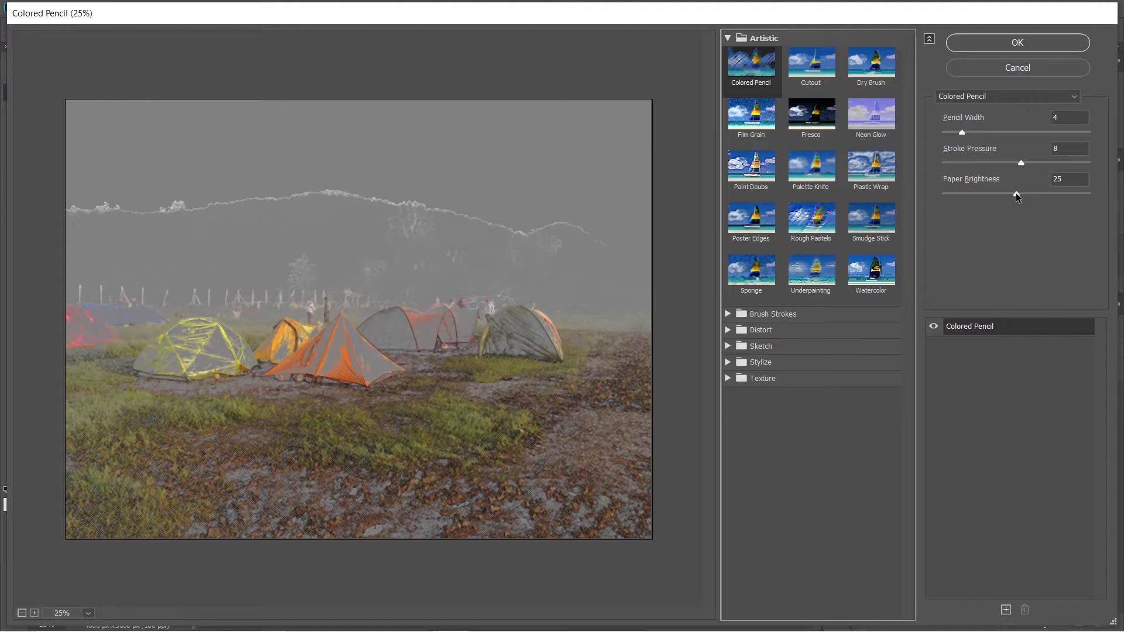
{"action": "left_click_drag", "start_coordinate": [962, 133], "coordinate": [1094, 144]}
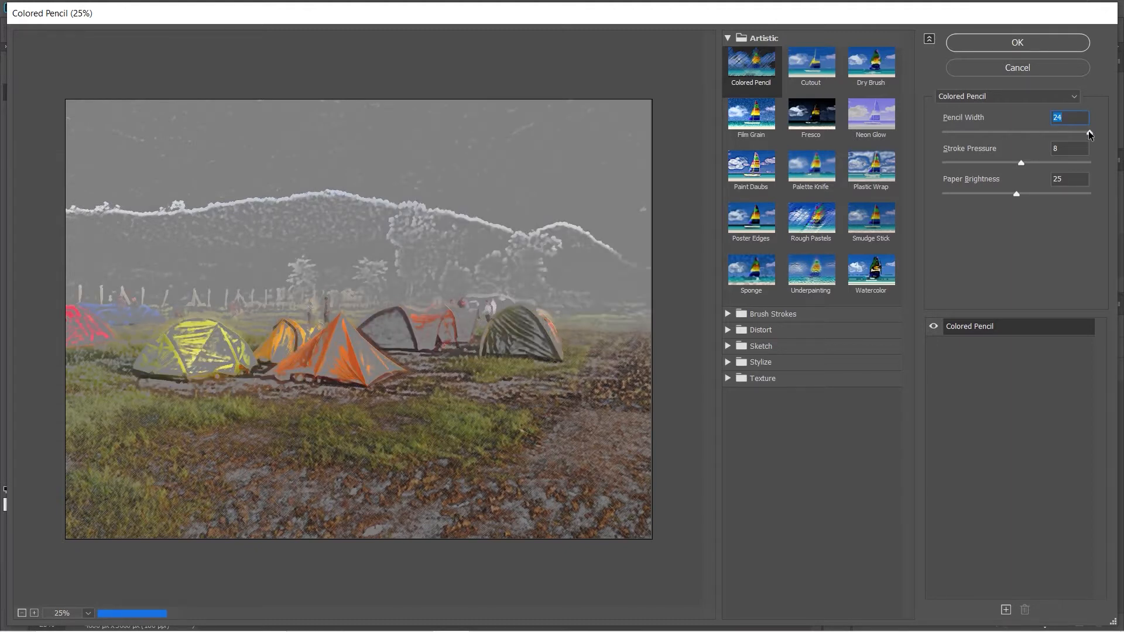
{"action": "left_click_drag", "start_coordinate": [1017, 194], "coordinate": [1056, 200]}
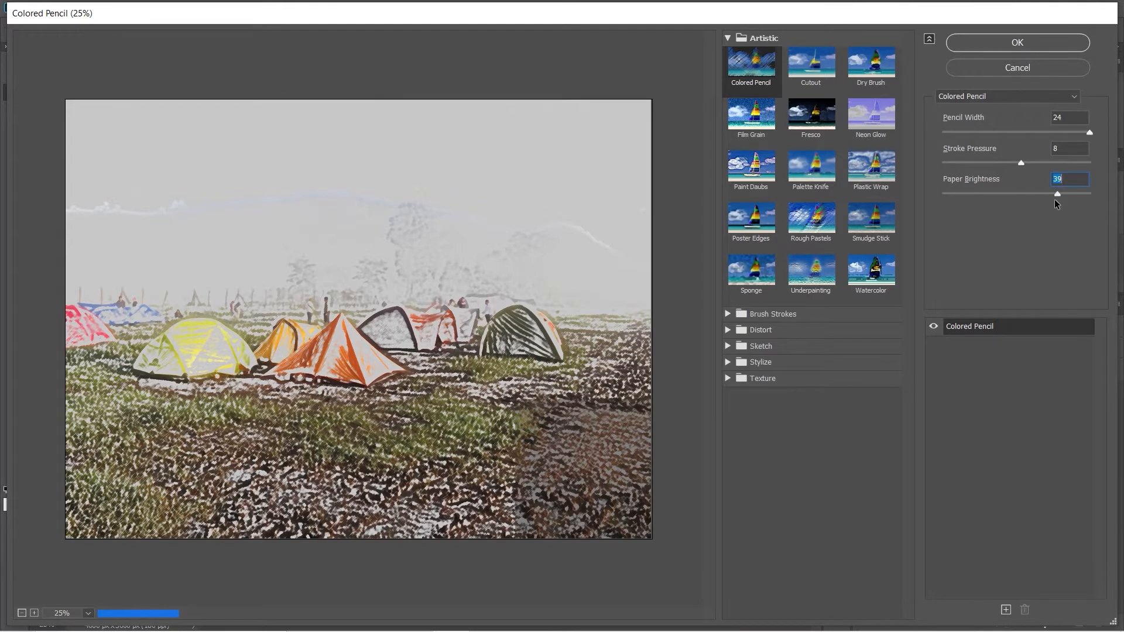
{"action": "left_click", "coordinate": [1024, 68]}
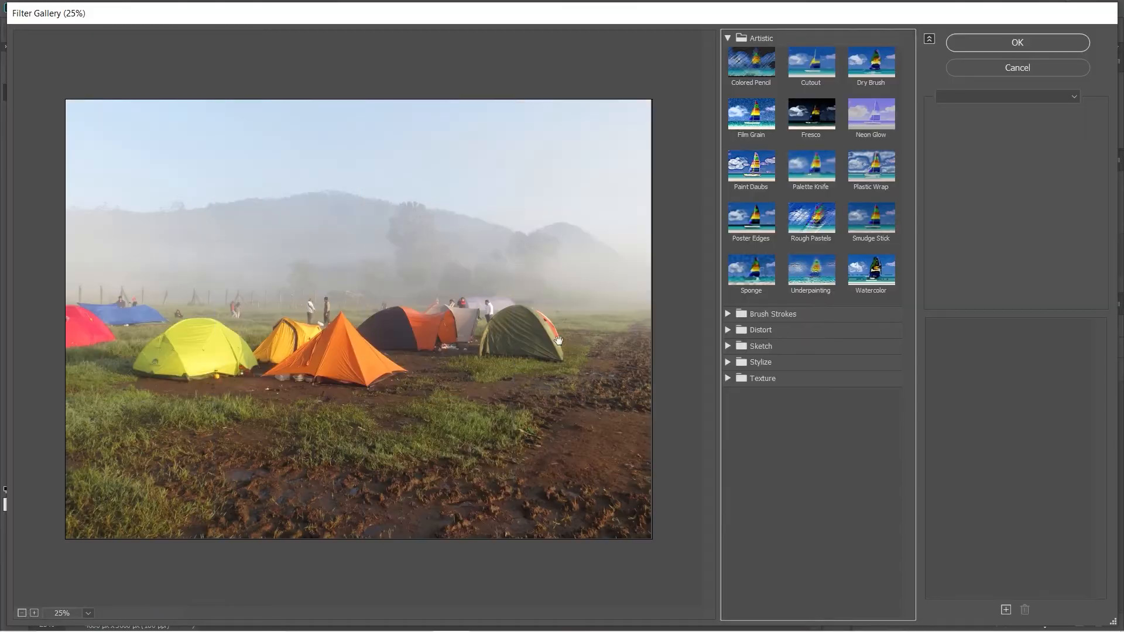
Preview the Cutout, Dry Brush, Film Grain and Fresco filters on the photo.
{"action": "left_click", "coordinate": [825, 69]}
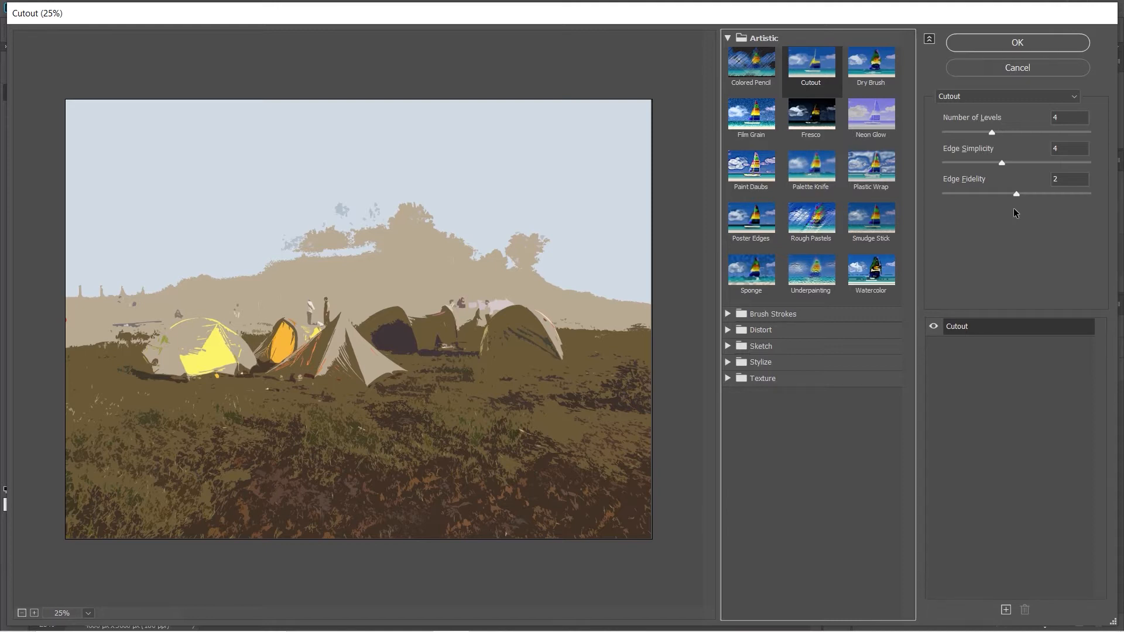
{"action": "left_click", "coordinate": [881, 86]}
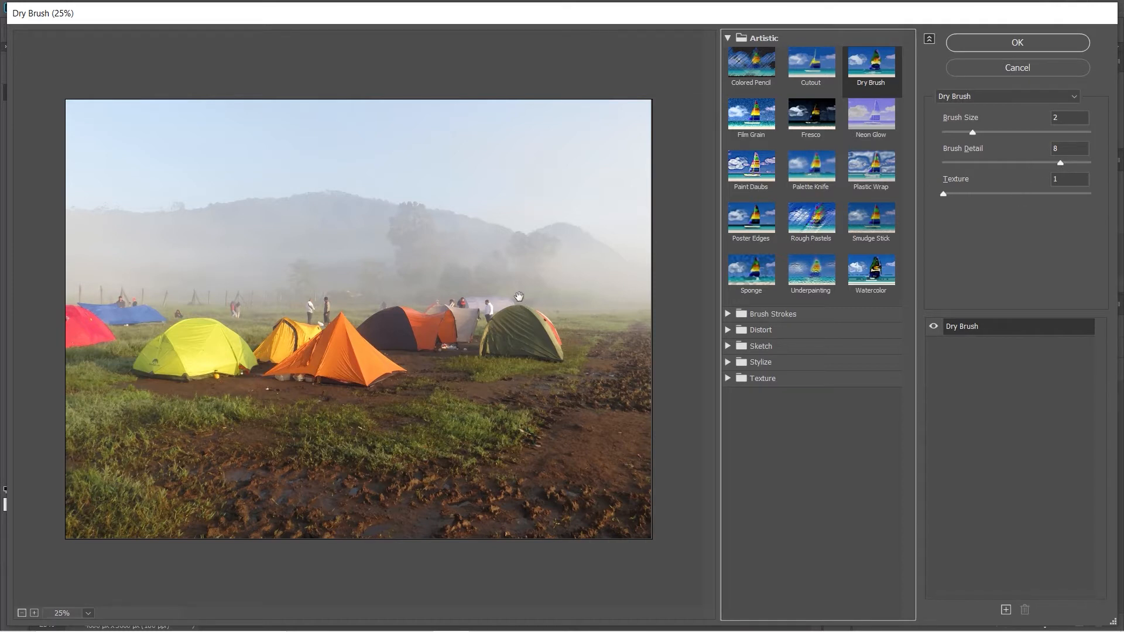
{"action": "left_click", "coordinate": [753, 117]}
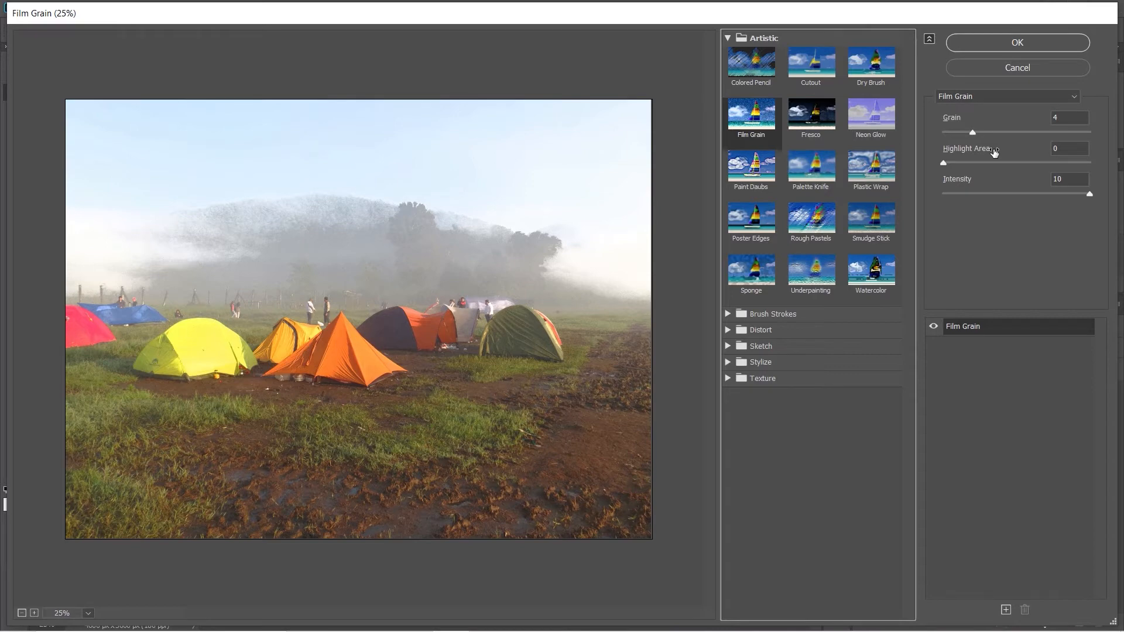
{"action": "left_click", "coordinate": [819, 130]}
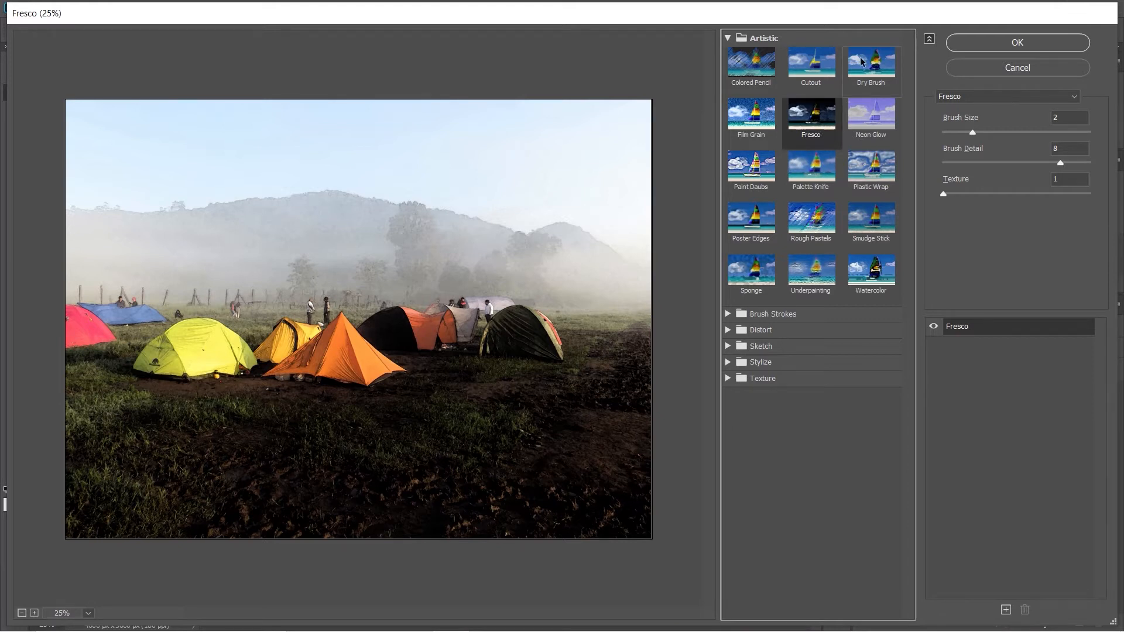
Apply Neon Glow and set its glow color to the dark navy 030310.
{"action": "left_click", "coordinate": [872, 119]}
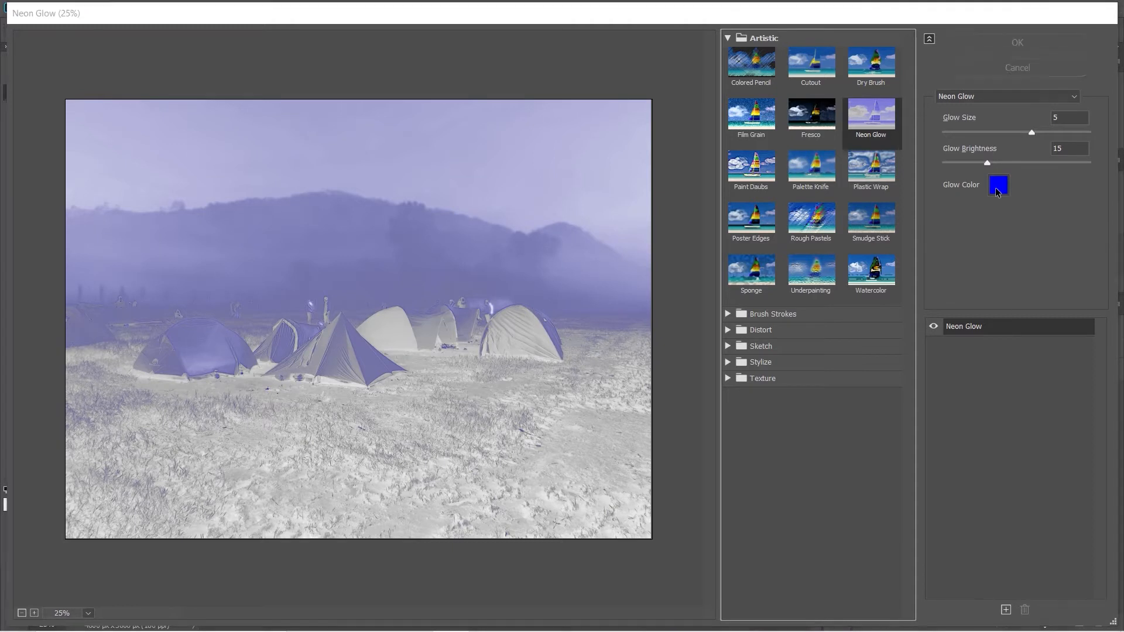
{"action": "left_click", "coordinate": [997, 187]}
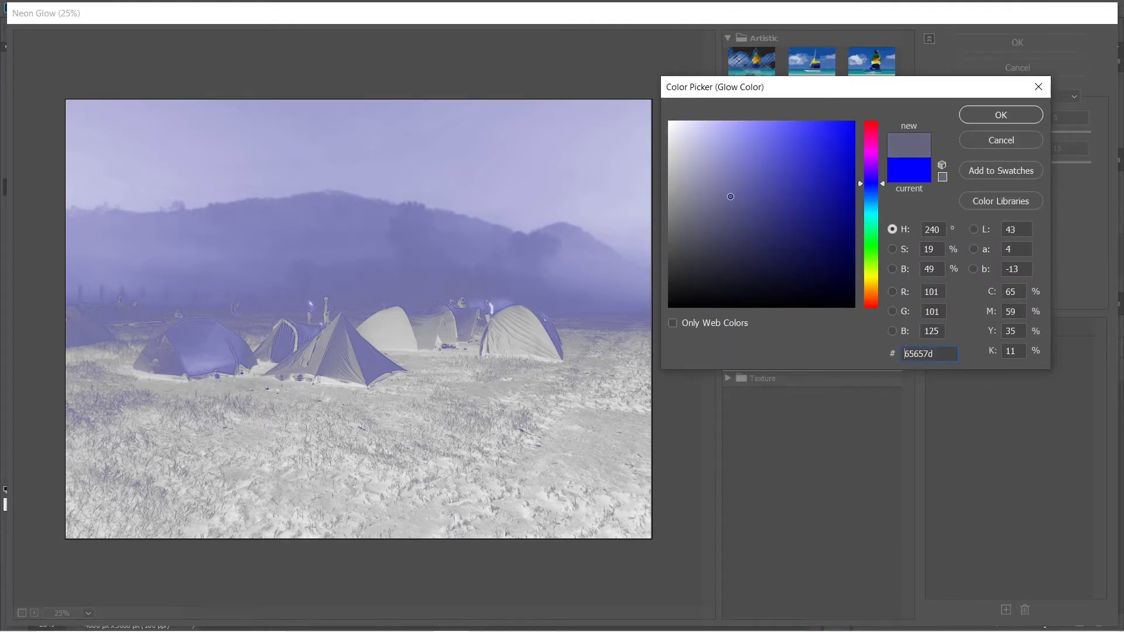
{"action": "left_click", "coordinate": [821, 304]}
{"action": "left_click", "coordinate": [821, 289]}
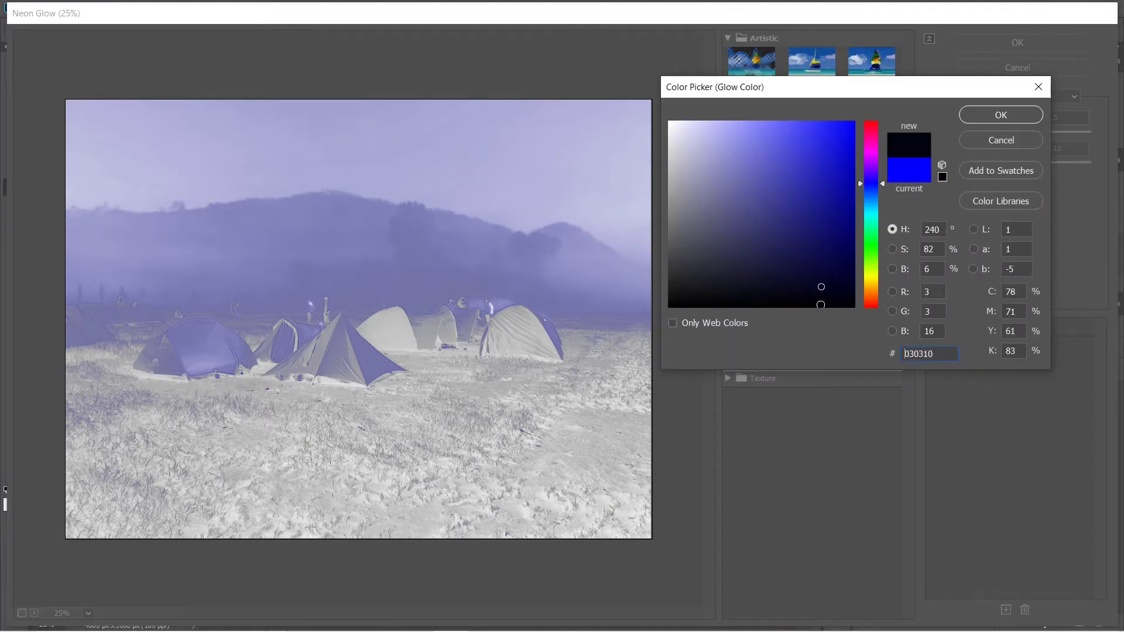
{"action": "left_click", "coordinate": [996, 114]}
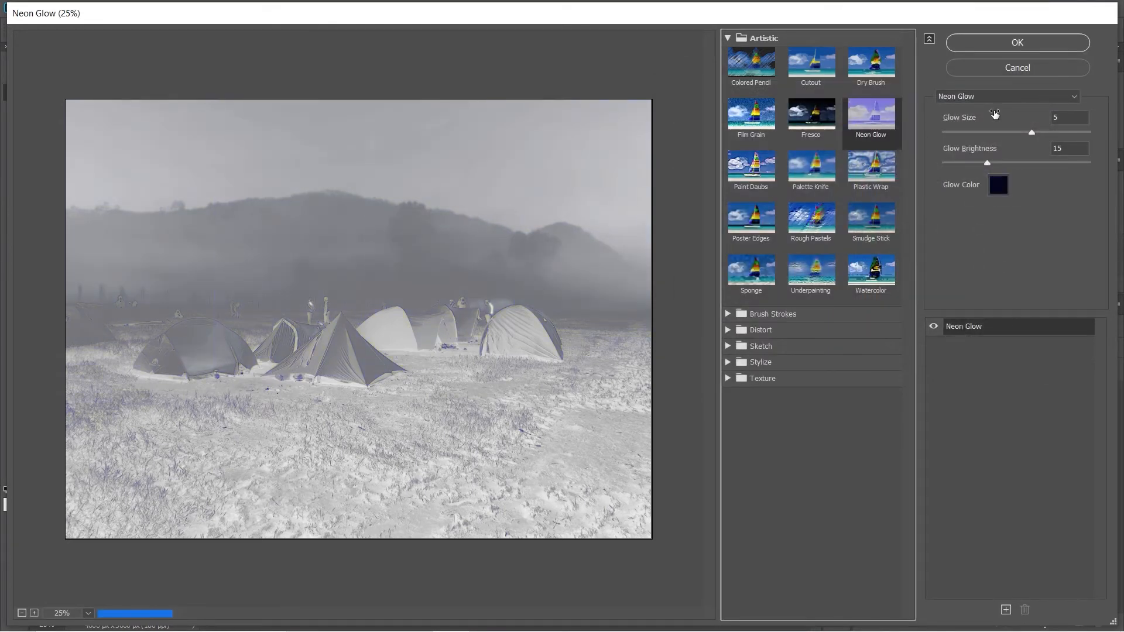
Apply Paint Daubs and try the Light Rough and Sparkle brush types before returning to Simple.
{"action": "left_click", "coordinate": [761, 170]}
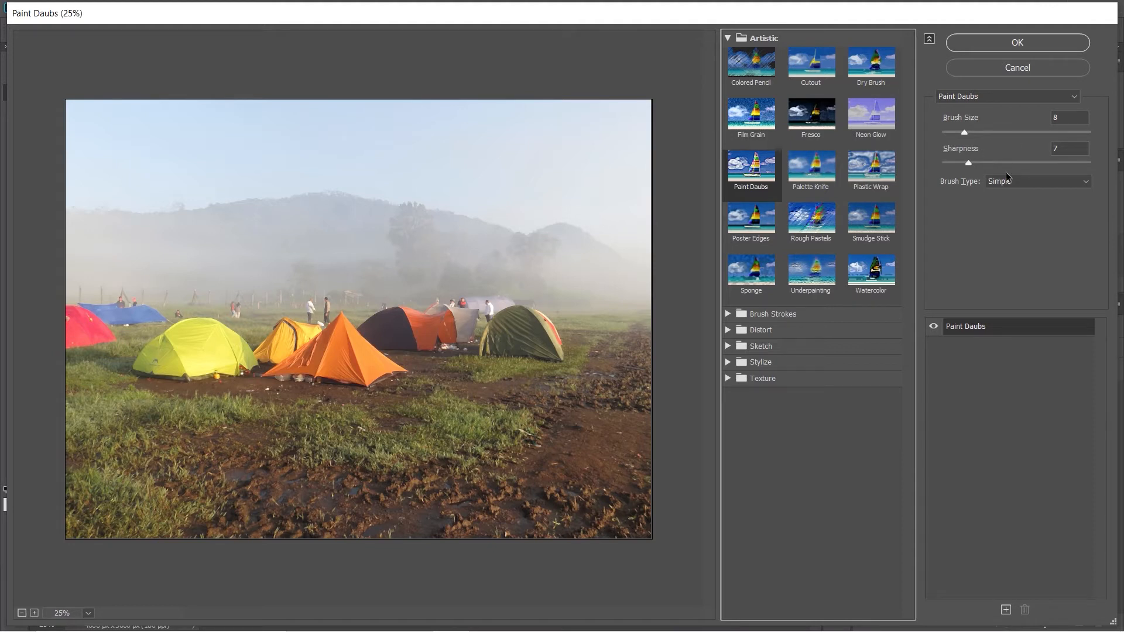
{"action": "left_click", "coordinate": [1022, 184]}
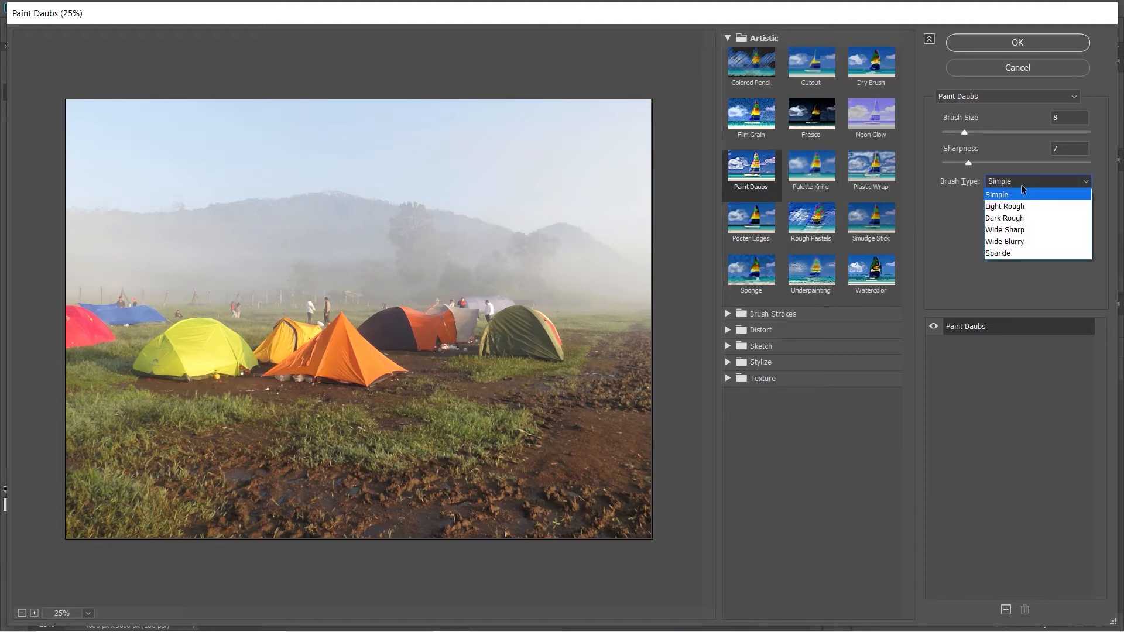
{"action": "left_click", "coordinate": [1020, 206]}
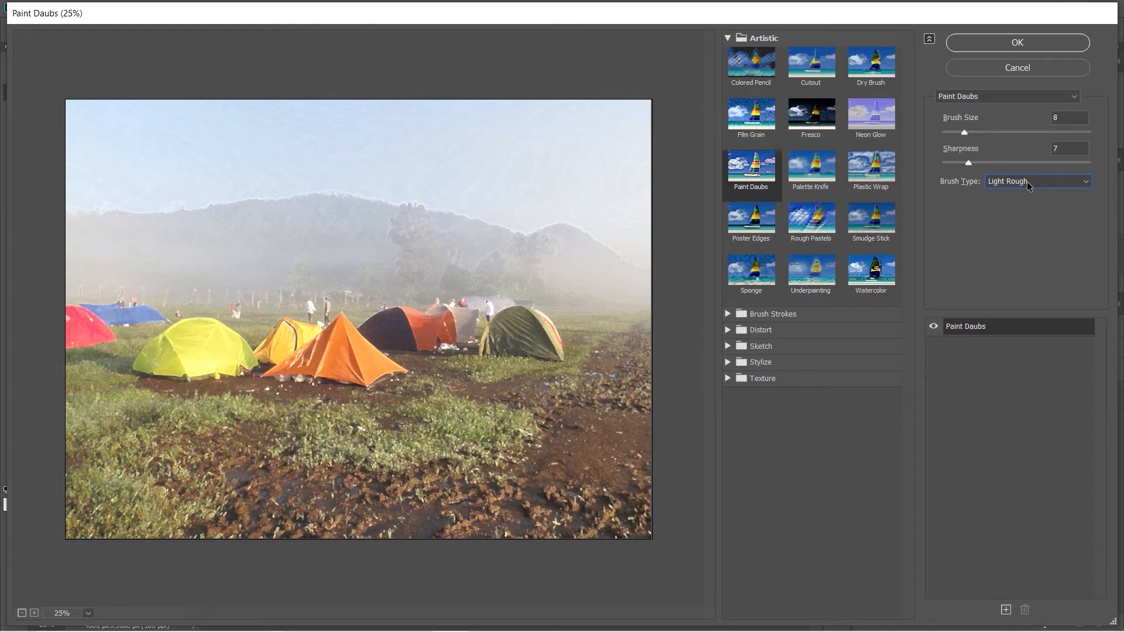
{"action": "left_click", "coordinate": [1027, 181]}
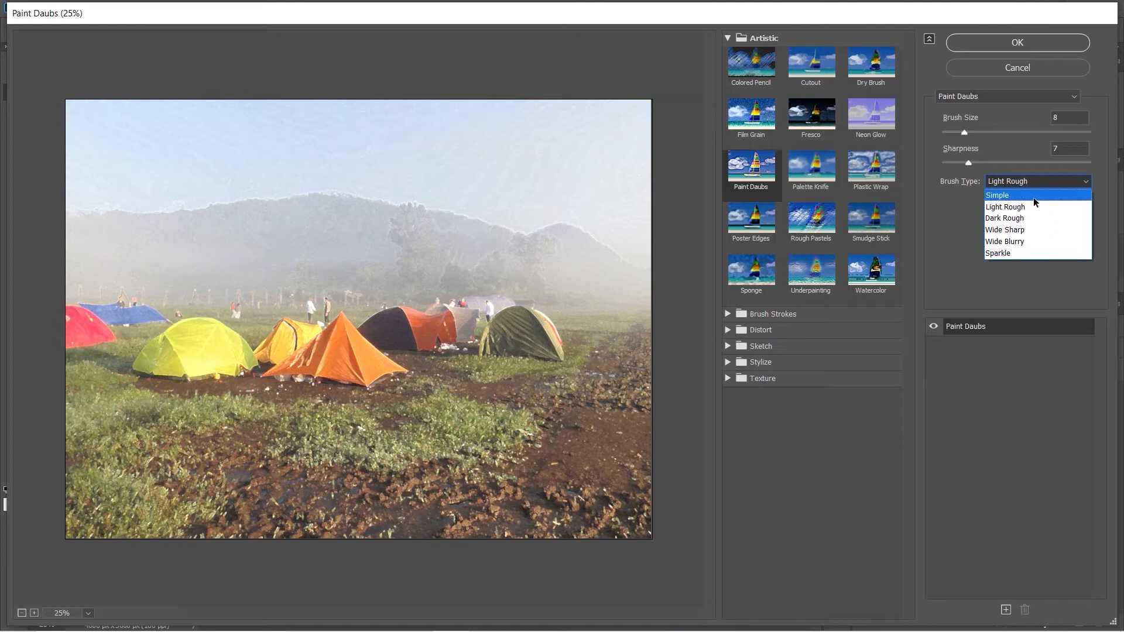
{"action": "left_click", "coordinate": [1033, 195]}
{"action": "left_click", "coordinate": [1037, 182]}
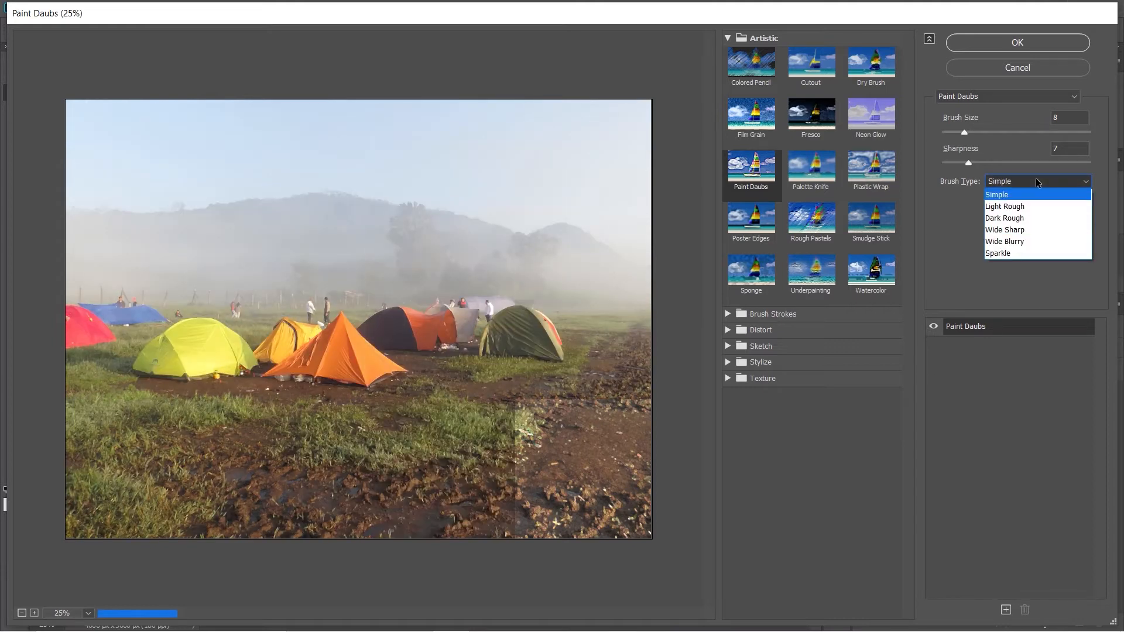
{"action": "left_click", "coordinate": [1045, 253]}
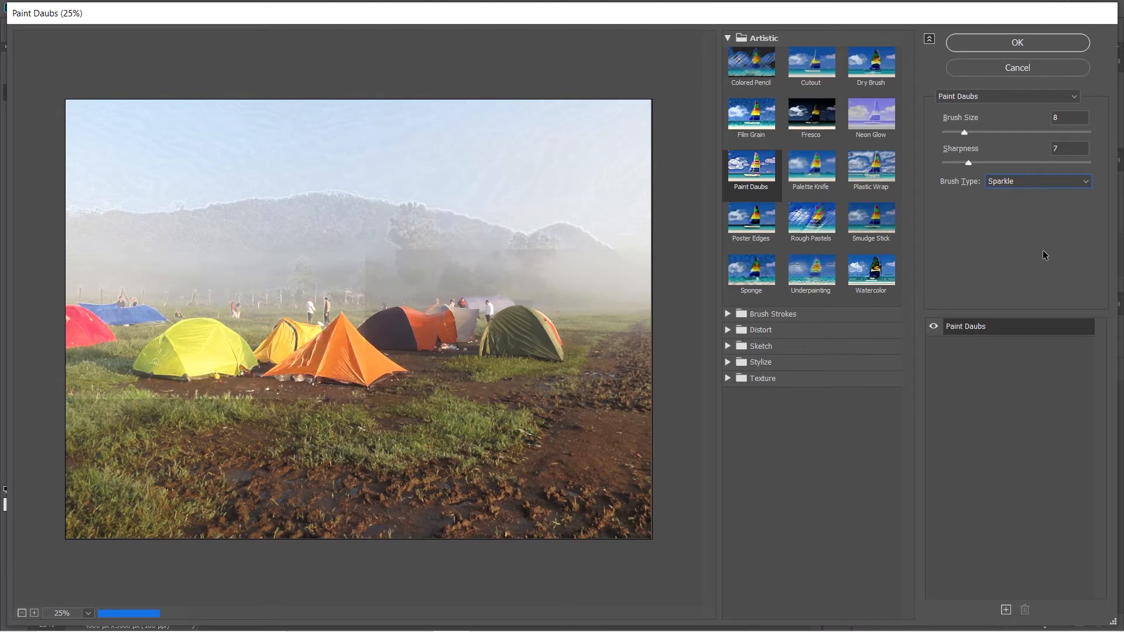
{"action": "left_click", "coordinate": [1036, 181]}
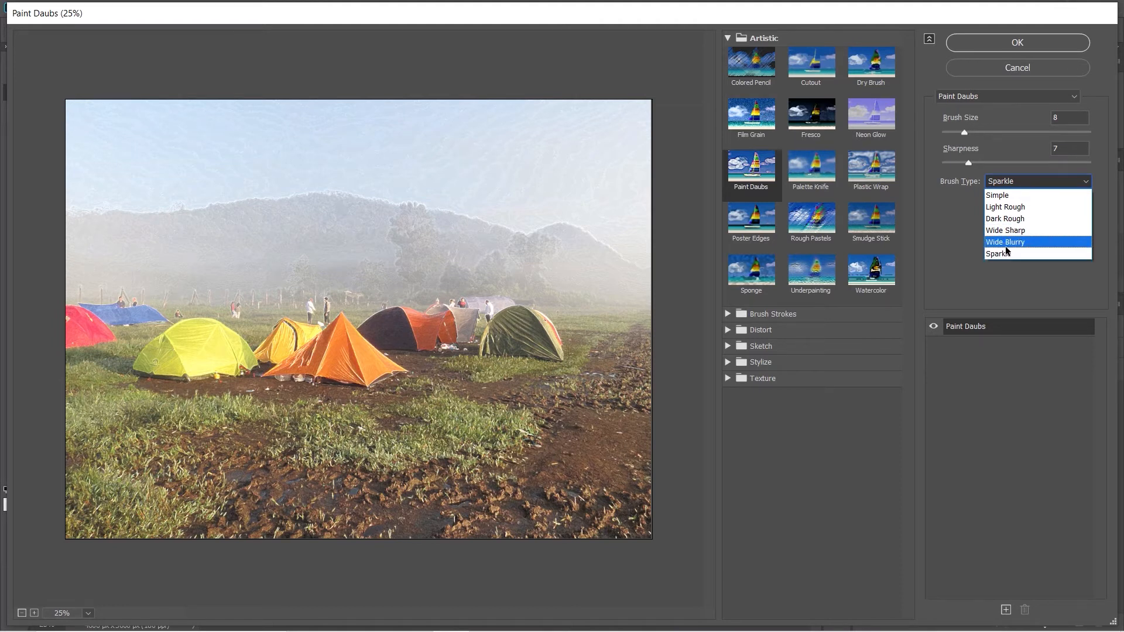
{"action": "left_click", "coordinate": [1031, 194]}
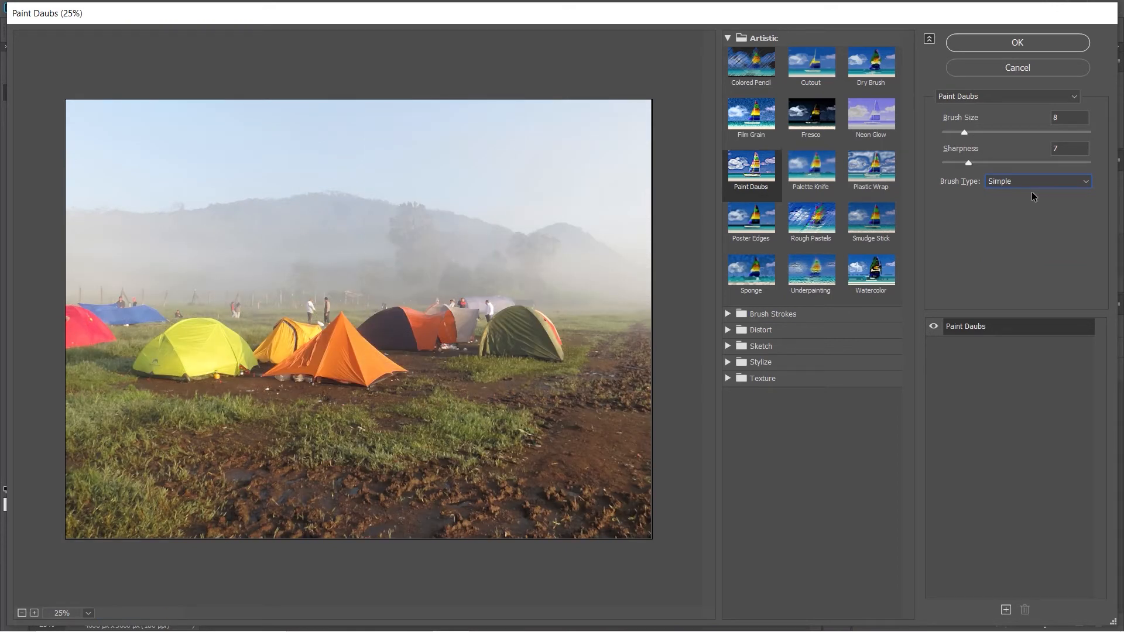
Preview the Palette Knife, Plastic Wrap and Poster Edges filters.
{"action": "left_click", "coordinate": [821, 171]}
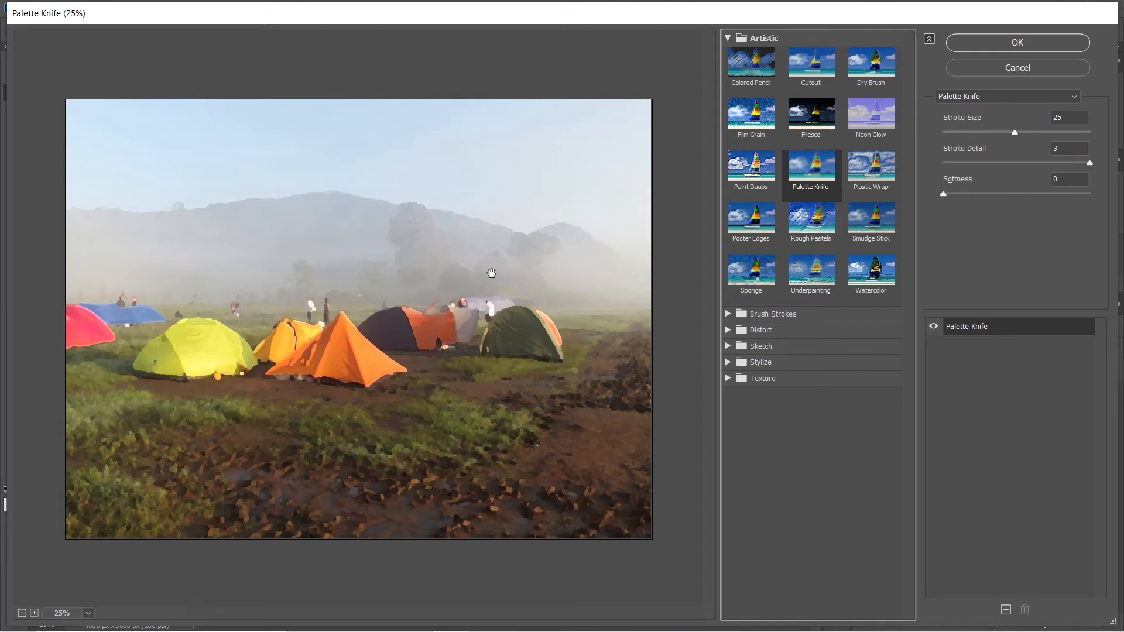
{"action": "left_click", "coordinate": [871, 170]}
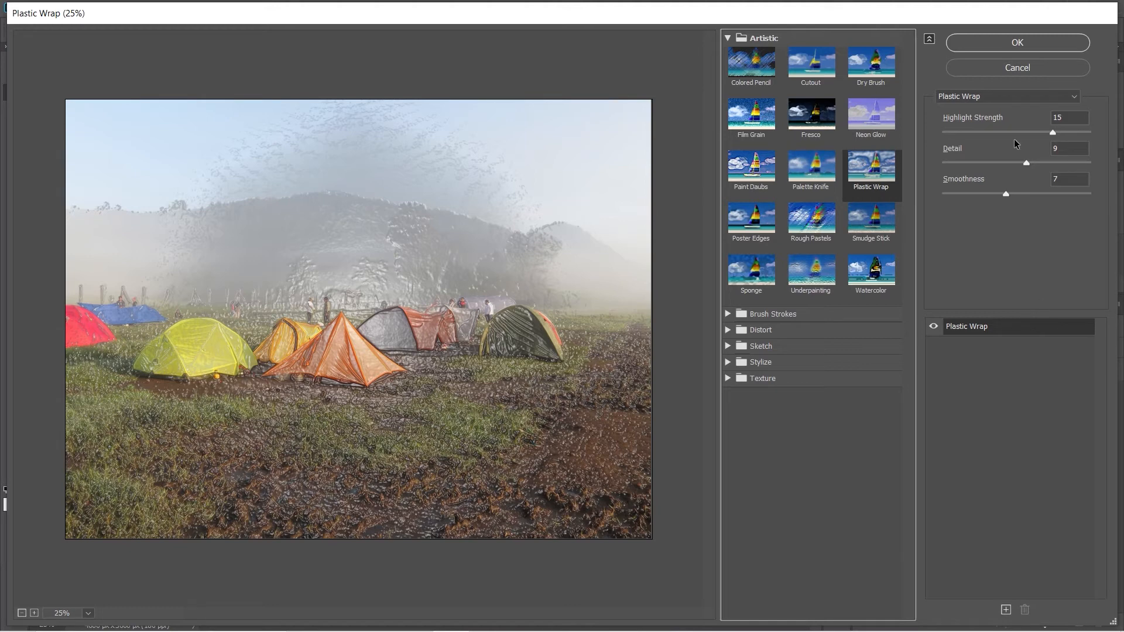
{"action": "left_click", "coordinate": [769, 219]}
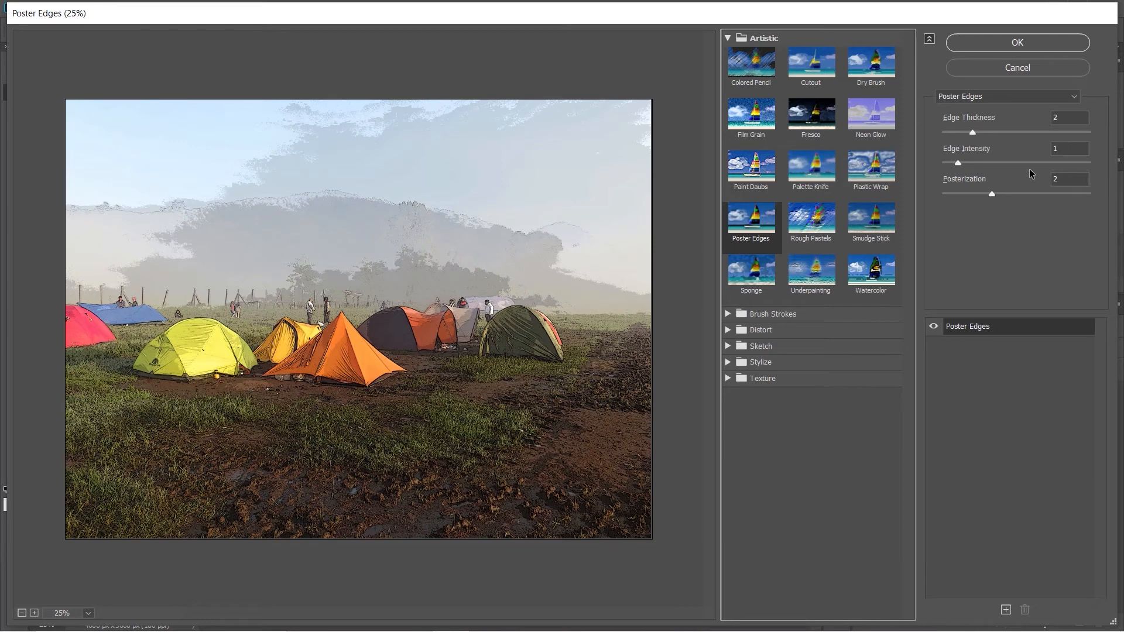
Apply Rough Pastels and set its texture light direction to Top.
{"action": "left_click", "coordinate": [812, 221]}
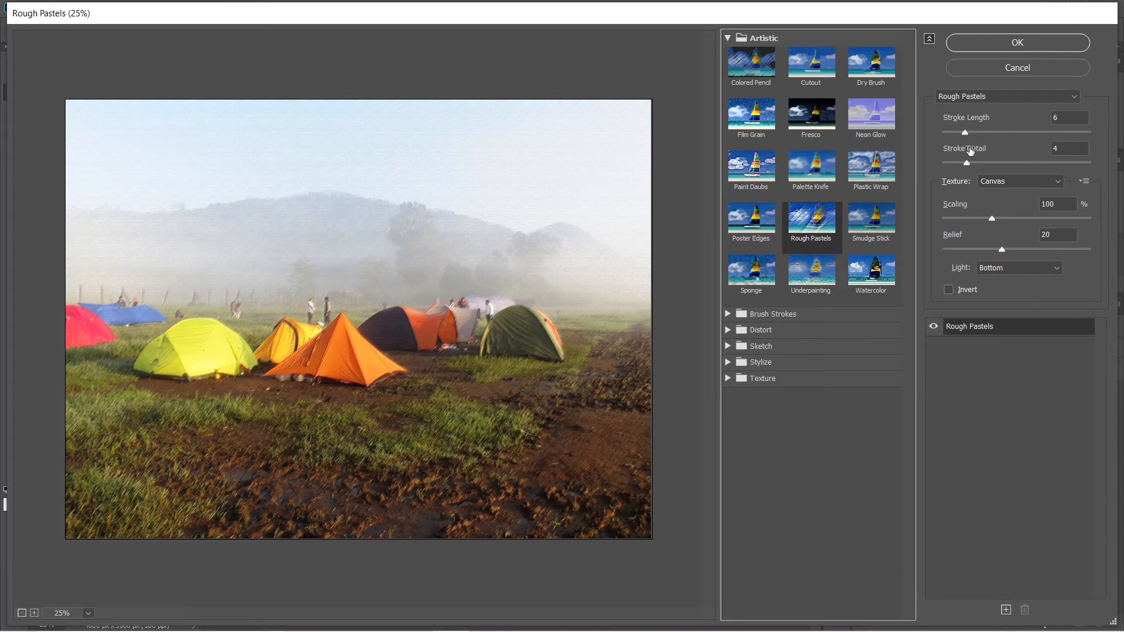
{"action": "left_click", "coordinate": [1047, 271]}
{"action": "left_click", "coordinate": [1009, 346]}
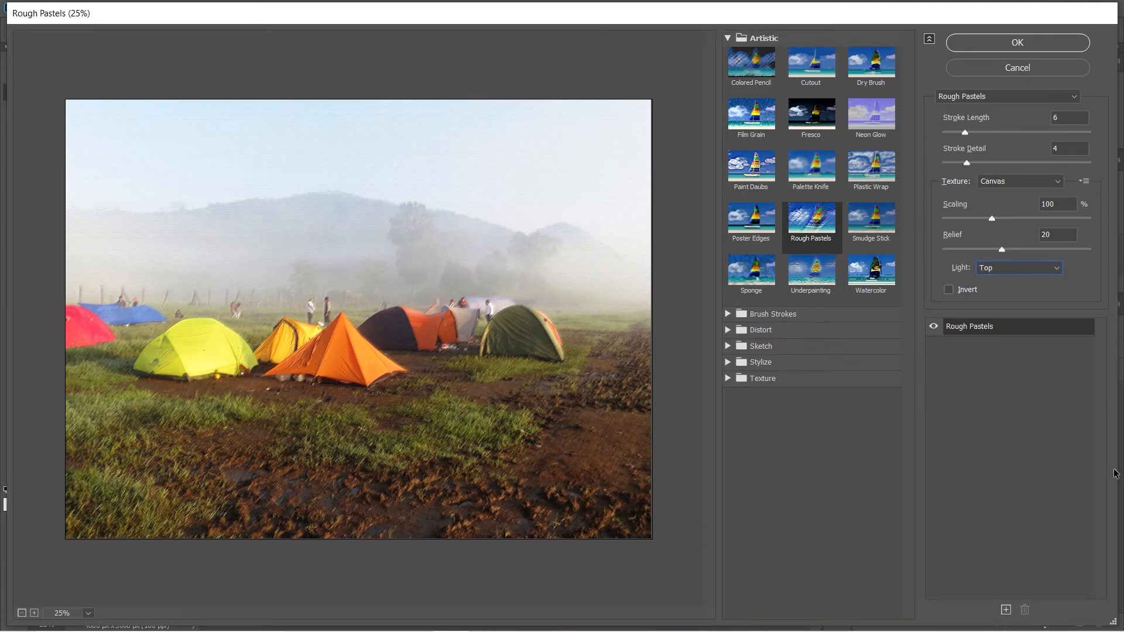
Preview the Smudge Stick, Sponge and Underpainting filters.
{"action": "left_click", "coordinate": [872, 242]}
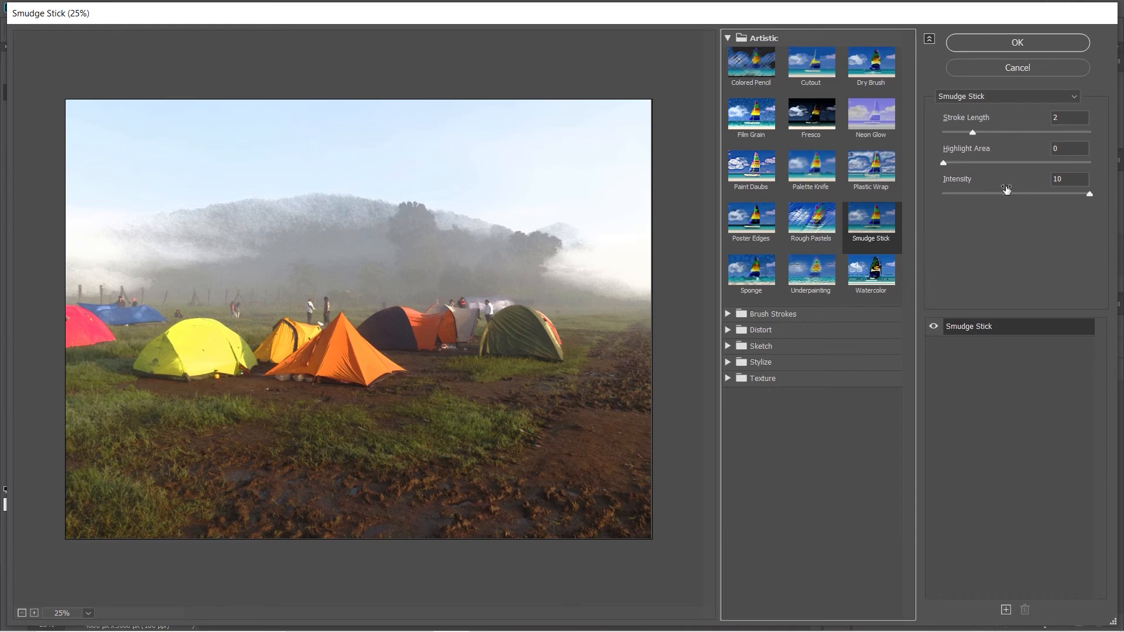
{"action": "left_click", "coordinate": [756, 287]}
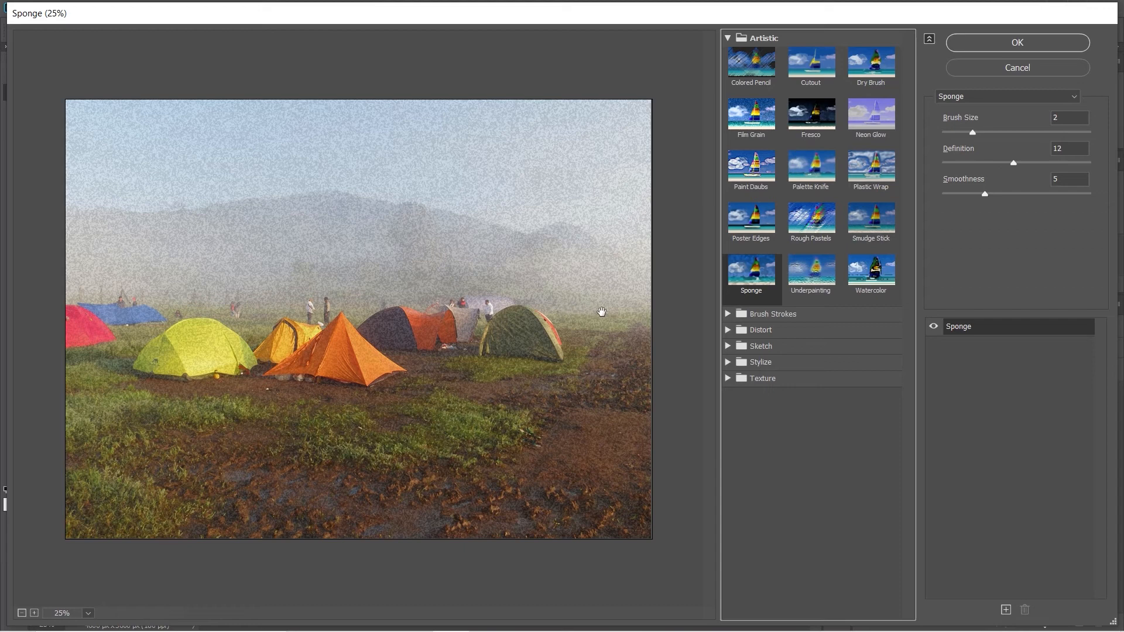
{"action": "left_click", "coordinate": [796, 275]}
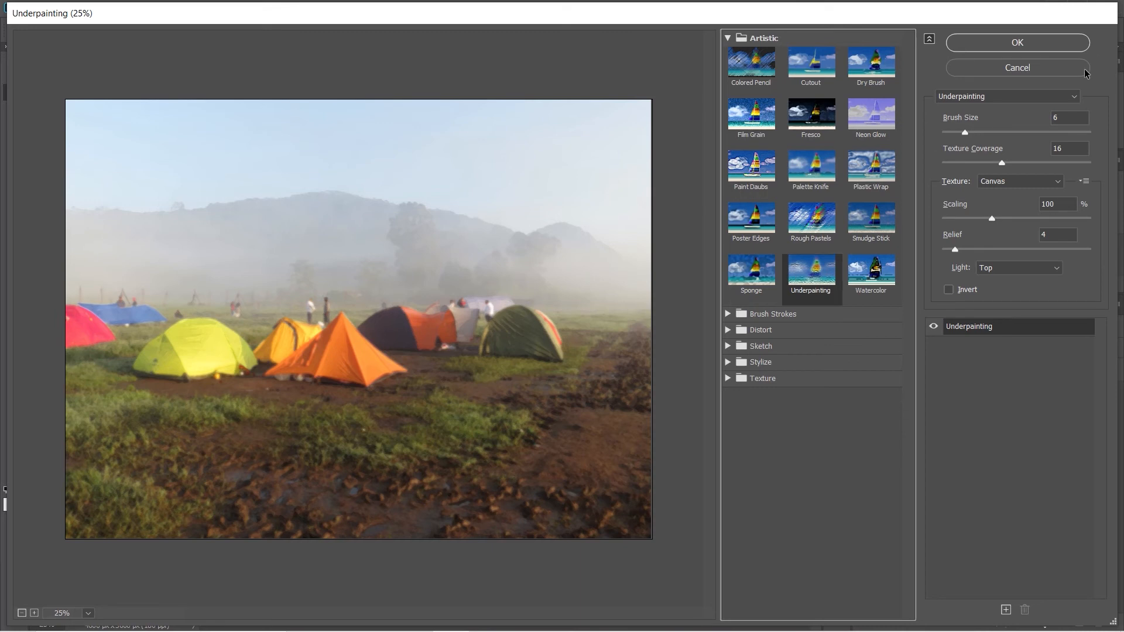
Compare Rough Pastels against Underpainting by switching between them, and inspect Underpainting's Light direction options.
{"action": "left_click", "coordinate": [822, 246]}
{"action": "left_click", "coordinate": [822, 274]}
{"action": "left_click", "coordinate": [831, 248]}
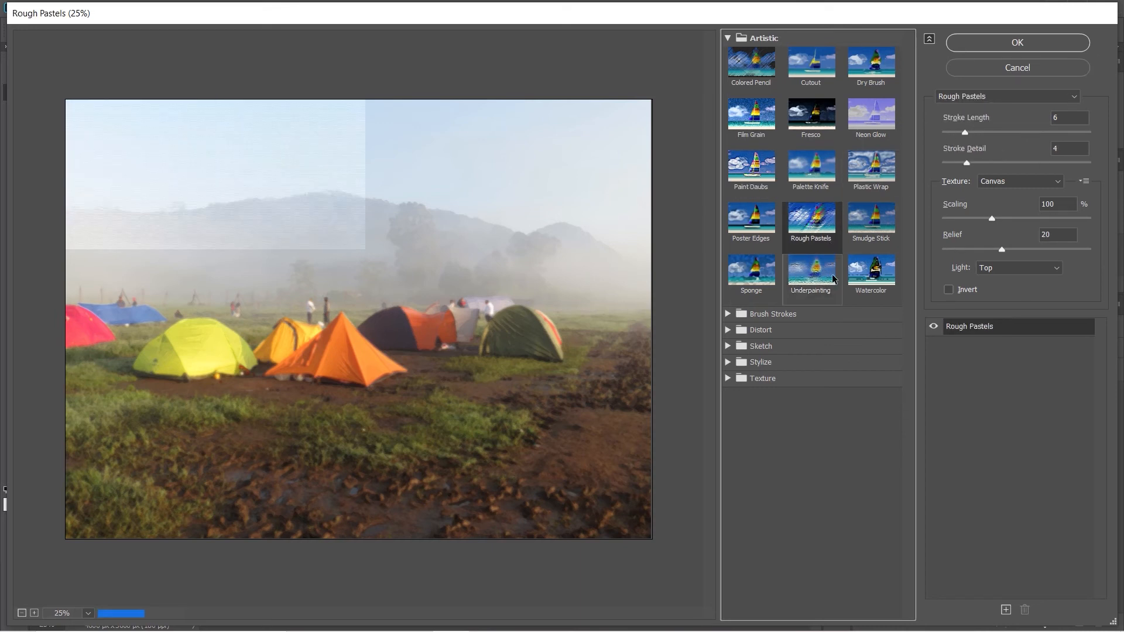
{"action": "left_click", "coordinate": [830, 274]}
{"action": "left_click", "coordinate": [831, 233]}
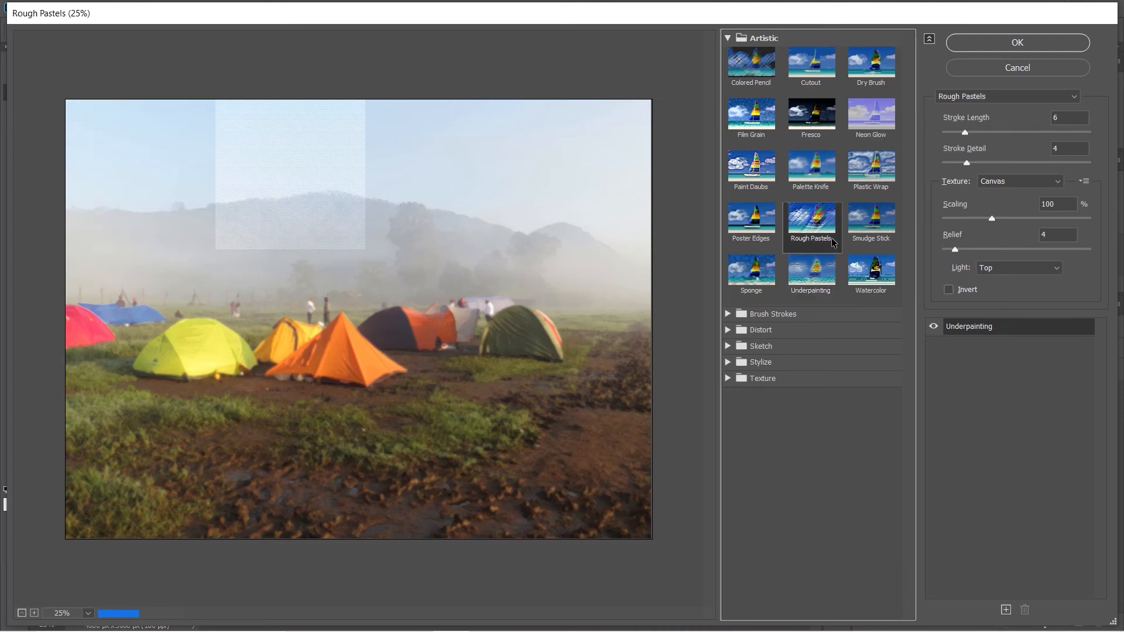
{"action": "left_click", "coordinate": [832, 270]}
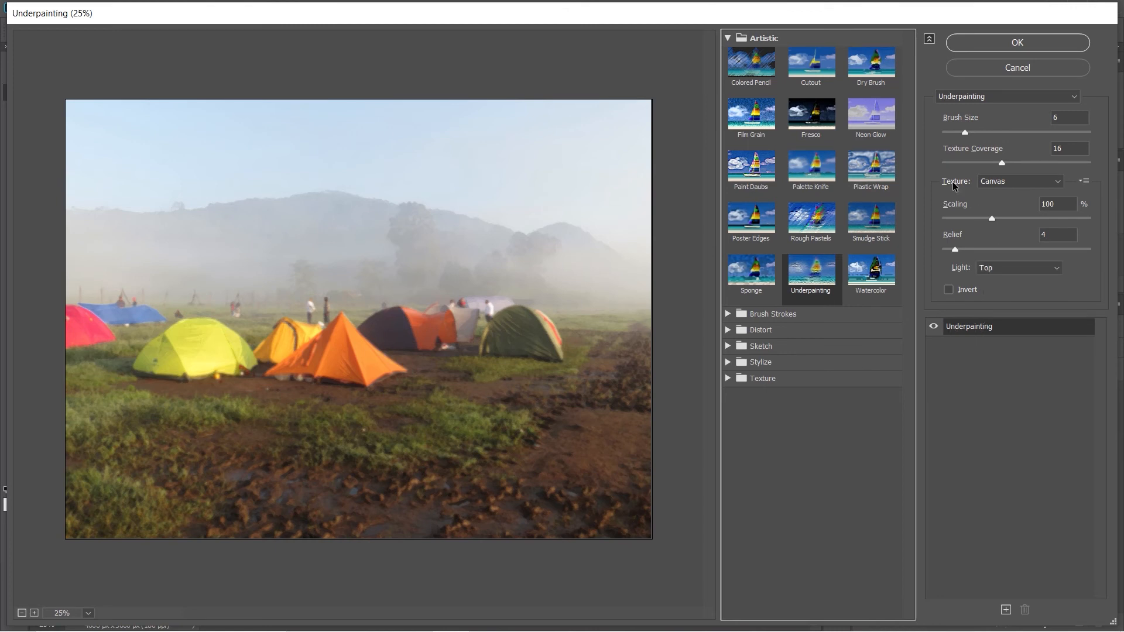
{"action": "left_click", "coordinate": [1030, 269]}
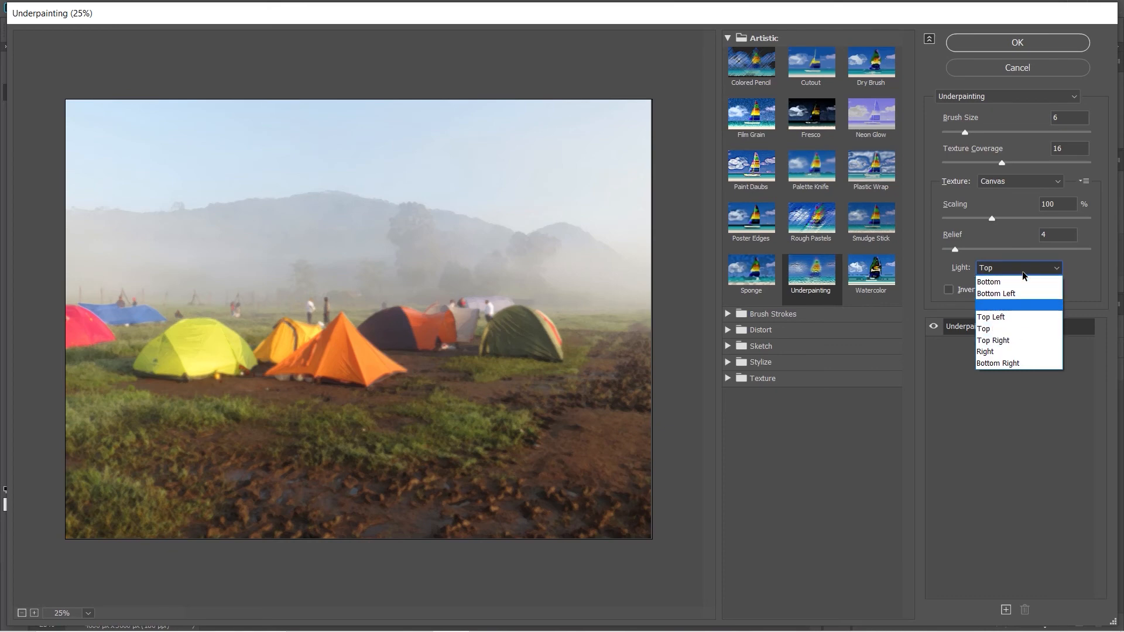
{"action": "left_click", "coordinate": [1028, 269]}
Apply the Watercolor filter and set its Shadow Intensity to 2.
{"action": "left_click", "coordinate": [881, 277]}
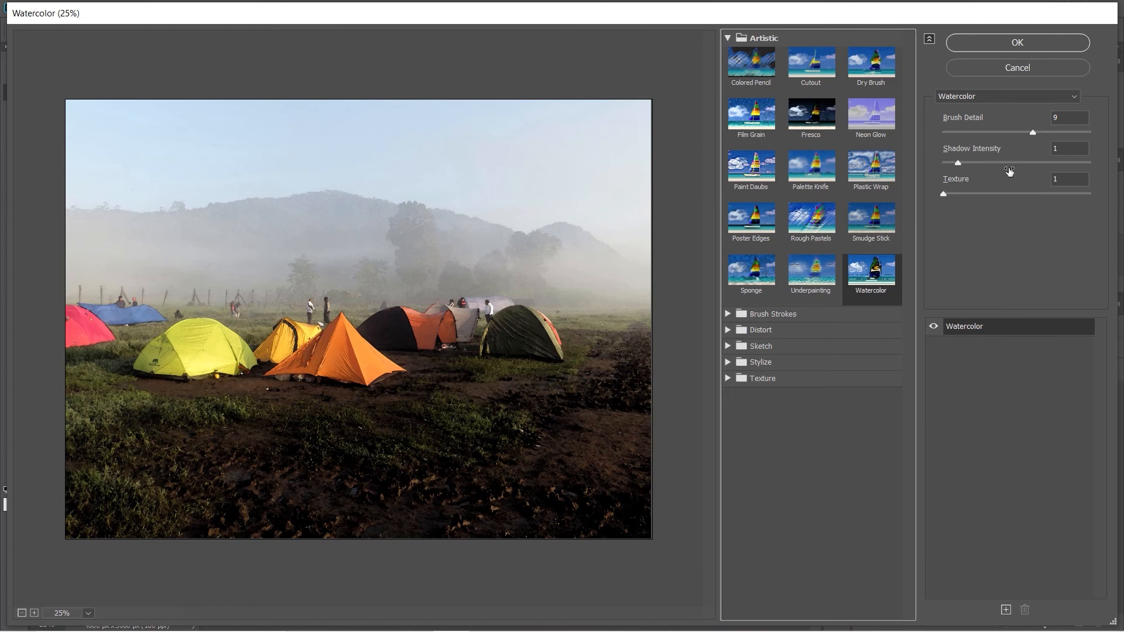
{"action": "left_click", "coordinate": [958, 163]}
{"action": "left_click_drag", "start_coordinate": [962, 161], "coordinate": [972, 163]}
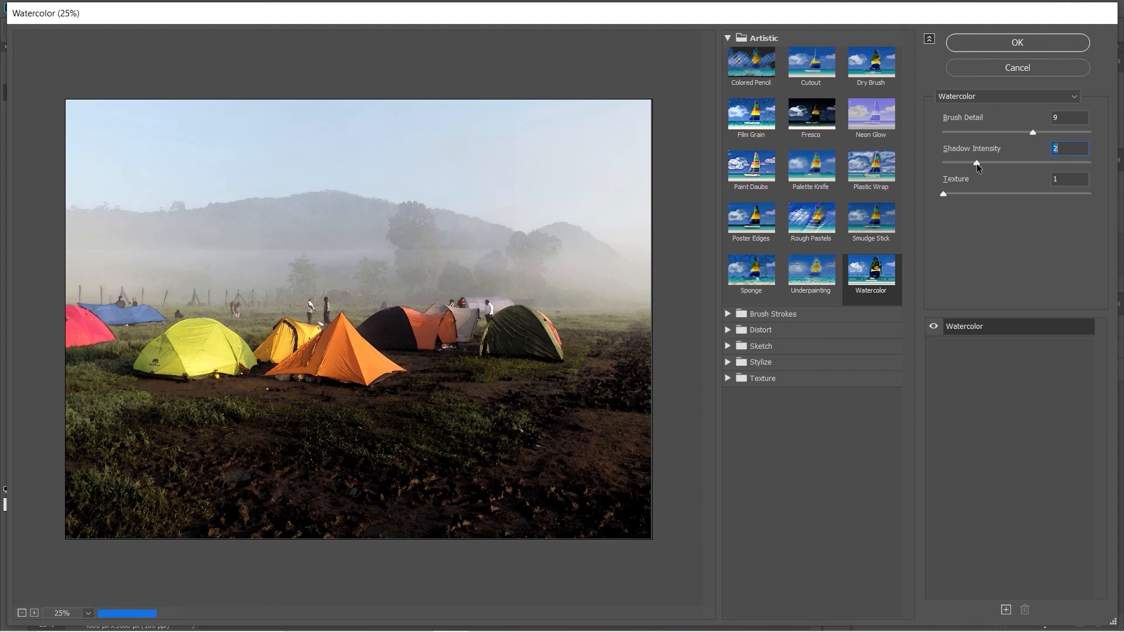